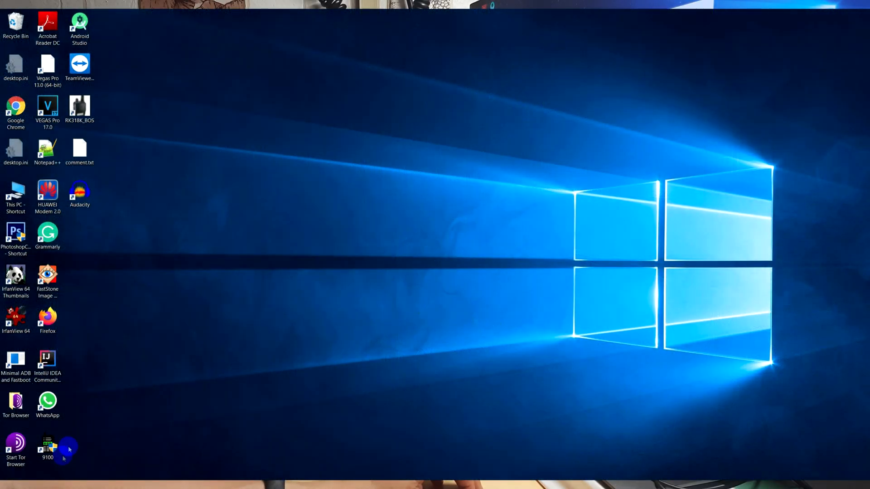
- Set the communication port to COM 9 and start a read from the radio
click(416, 312)
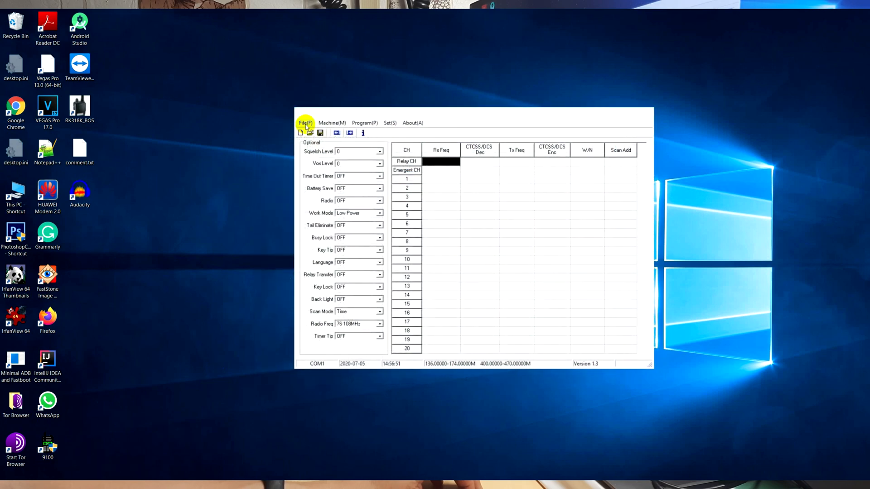
click(390, 123)
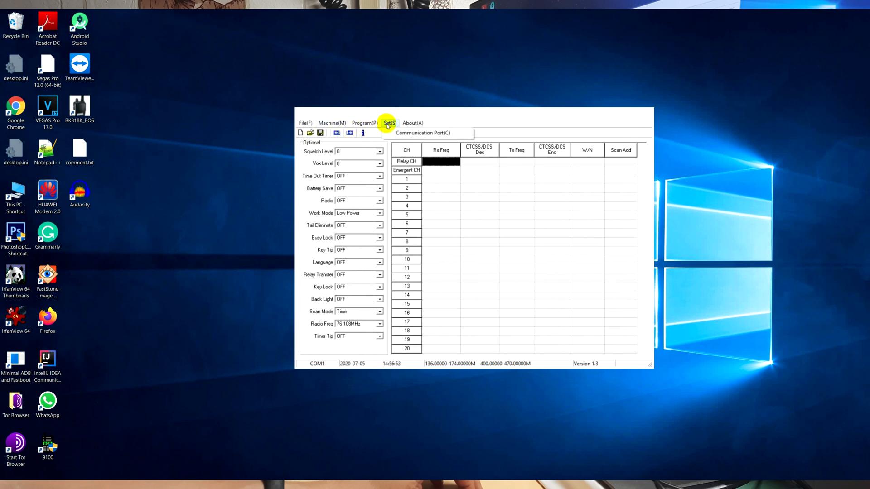
click(411, 134)
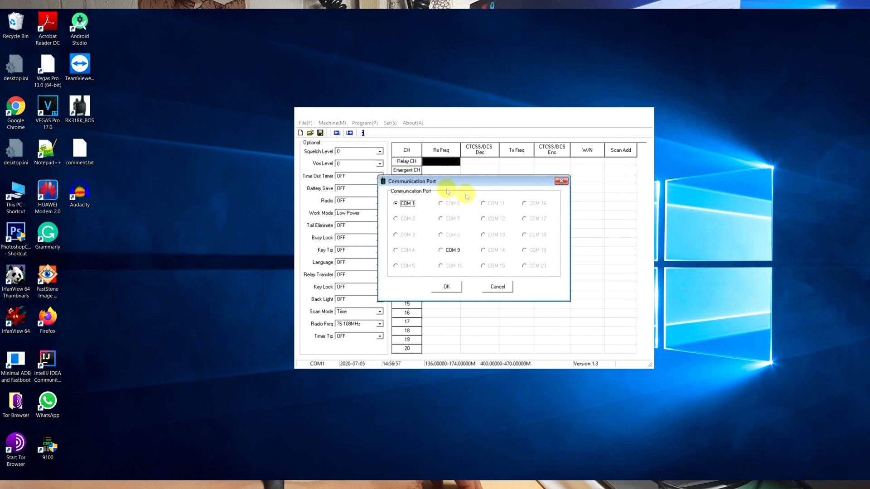
click(442, 250)
click(447, 288)
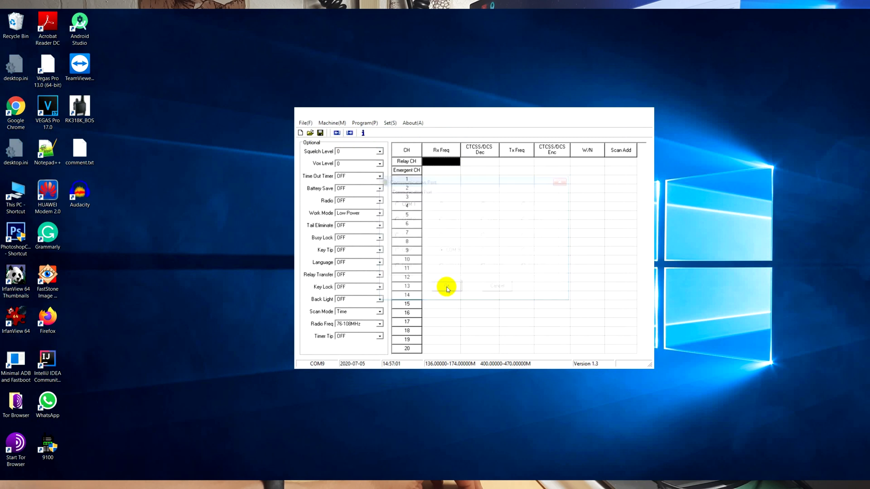
click(337, 134)
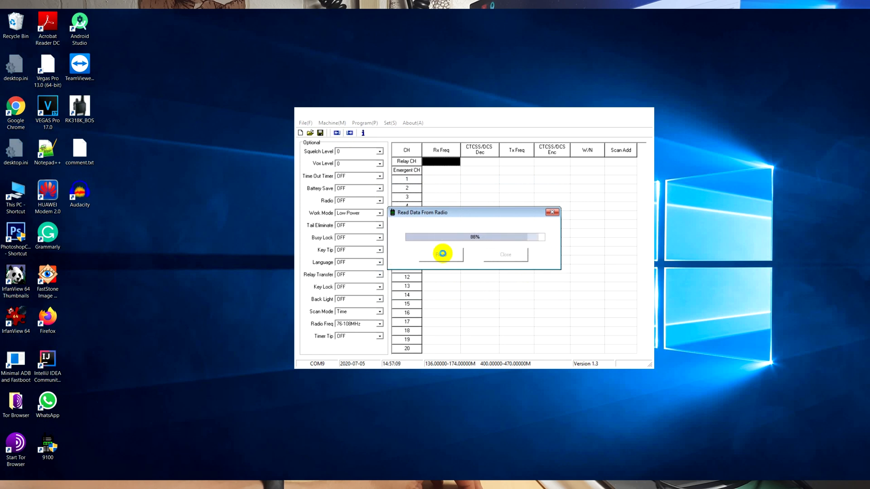
- Dismiss the finished-reading notice and go to the Machine options
click(435, 269)
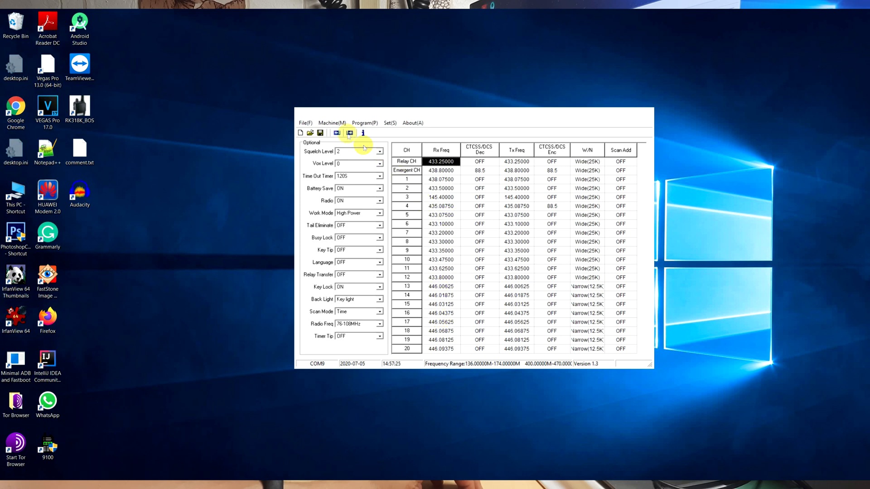
click(333, 123)
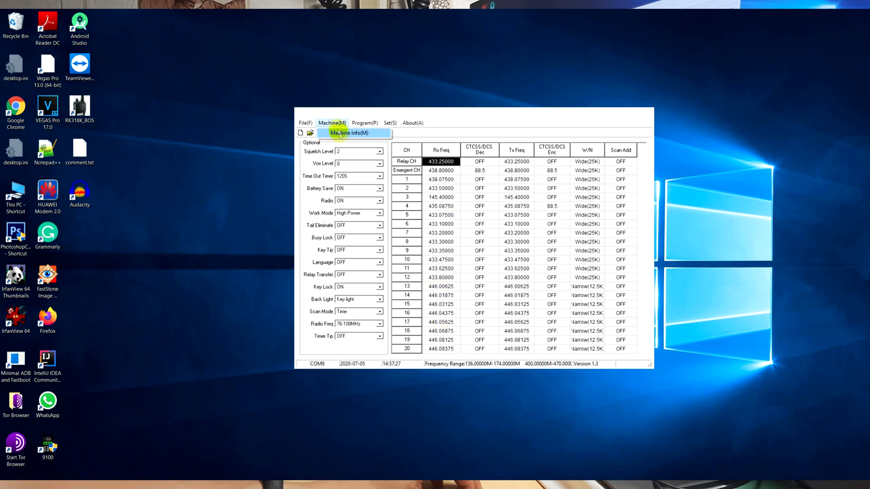
click(342, 133)
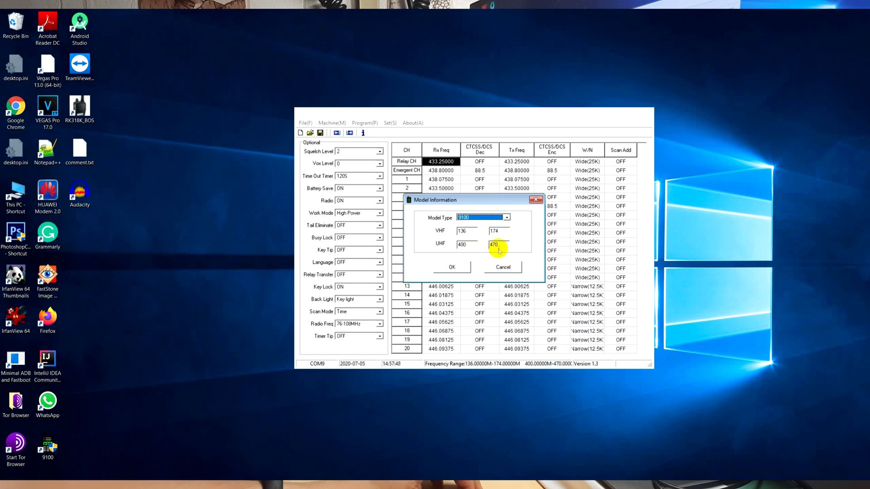
click(461, 268)
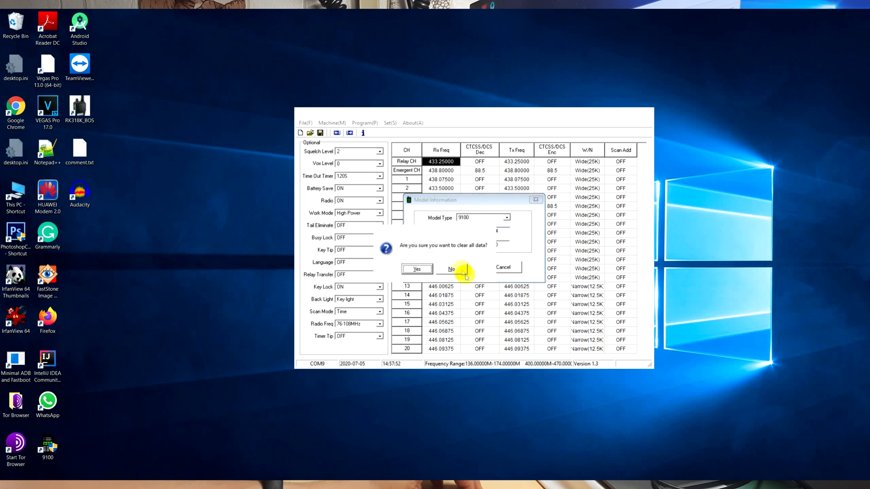
click(452, 270)
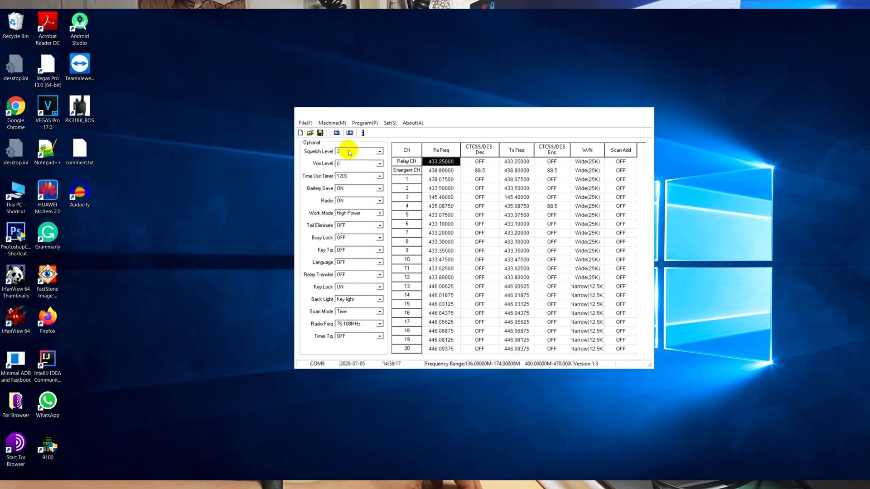
- Save the channel data as Satcom in Experiments > For_satcom
click(306, 123)
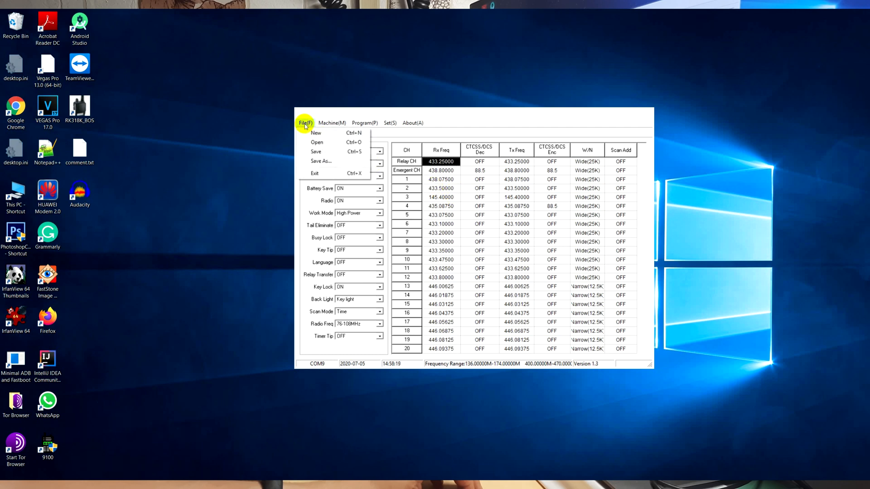
click(319, 164)
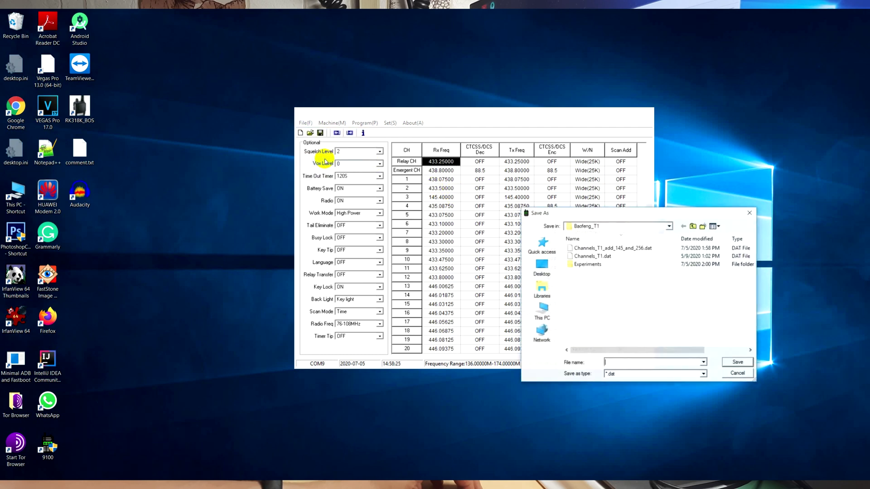
double_click(587, 265)
double_click(588, 248)
text(Satcom)
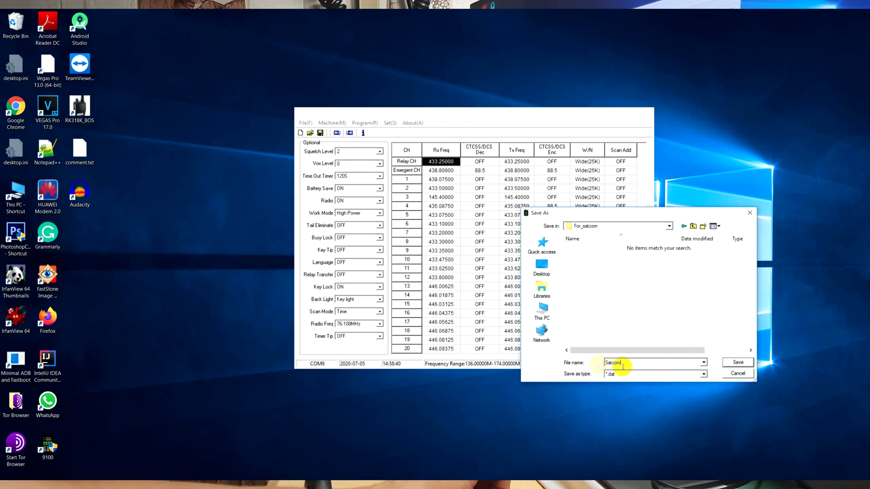
click(739, 363)
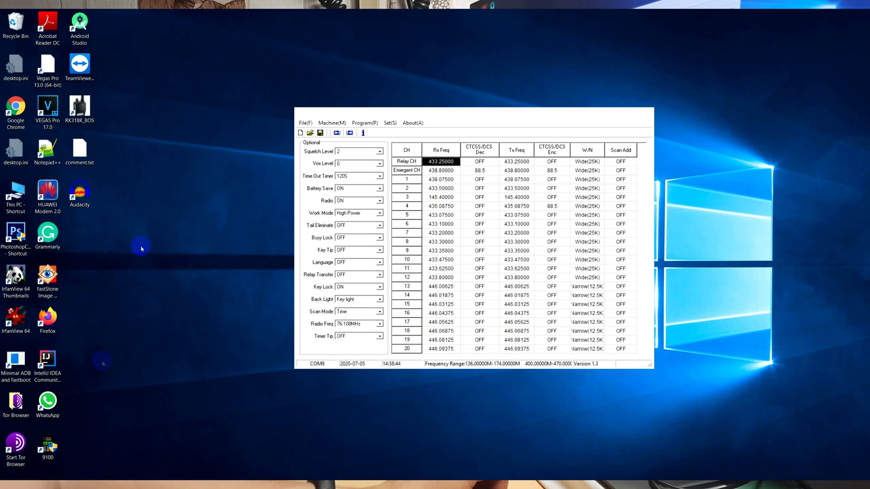
- Open Satcom.dat from the For_satcom folder in Notepad++ via Explorer
click(376, 476)
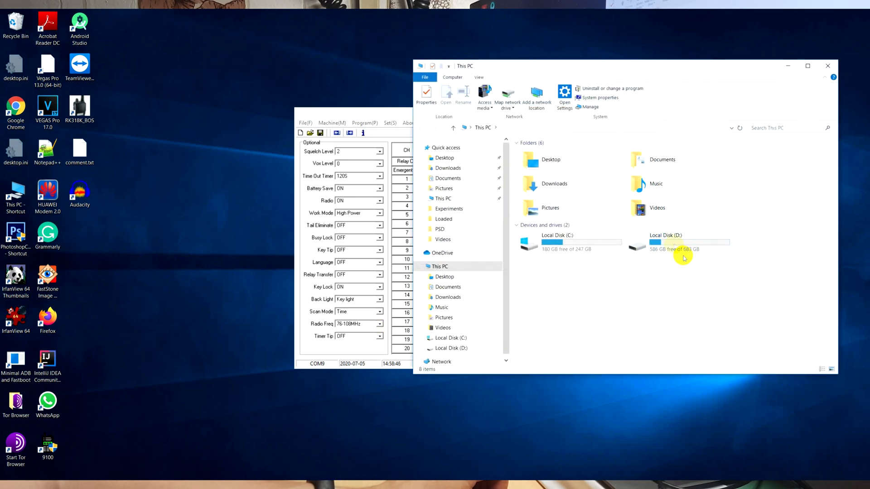
double_click(670, 249)
right_click(546, 156)
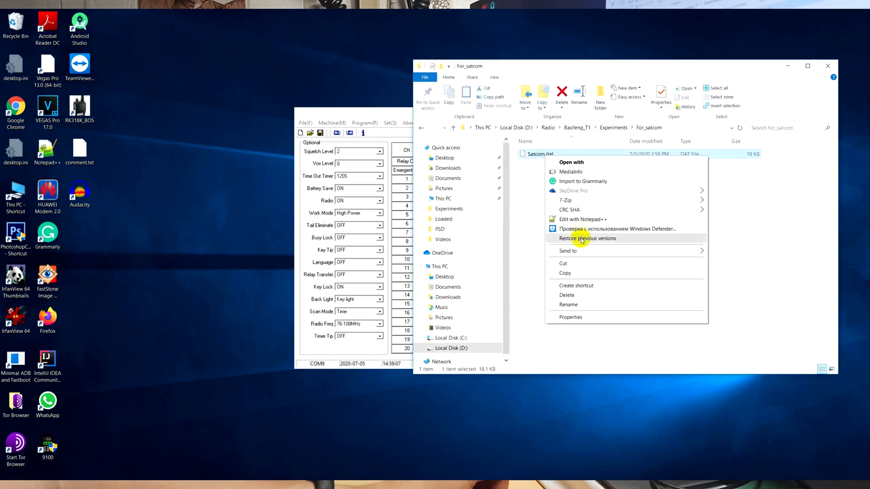
click(584, 219)
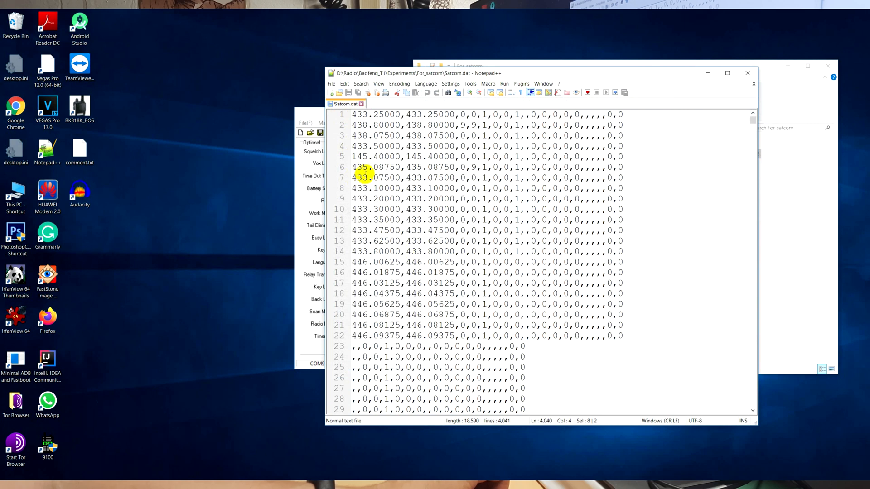
- Paste 256.95000 over line 8's receive frequency and select its transmit 433 digits
click(361, 178)
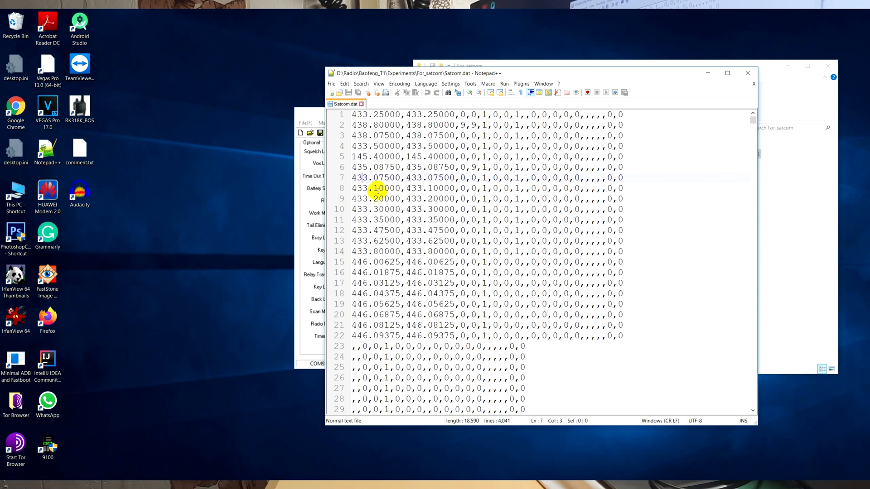
double_click(360, 188)
key(ctrl+v)
double_click(412, 188)
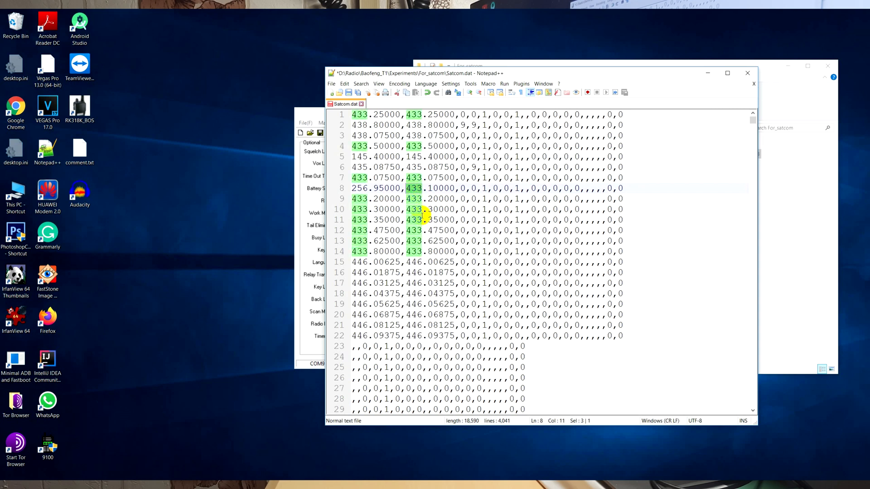
text(2)
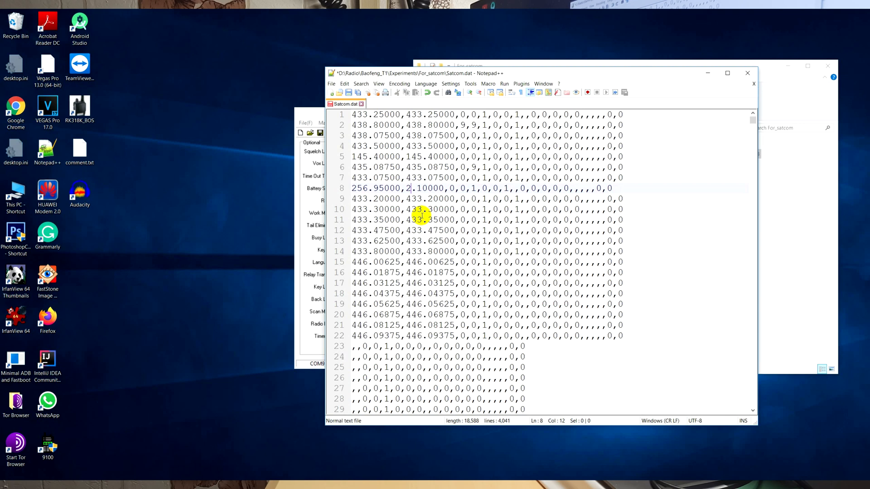
text(56.)
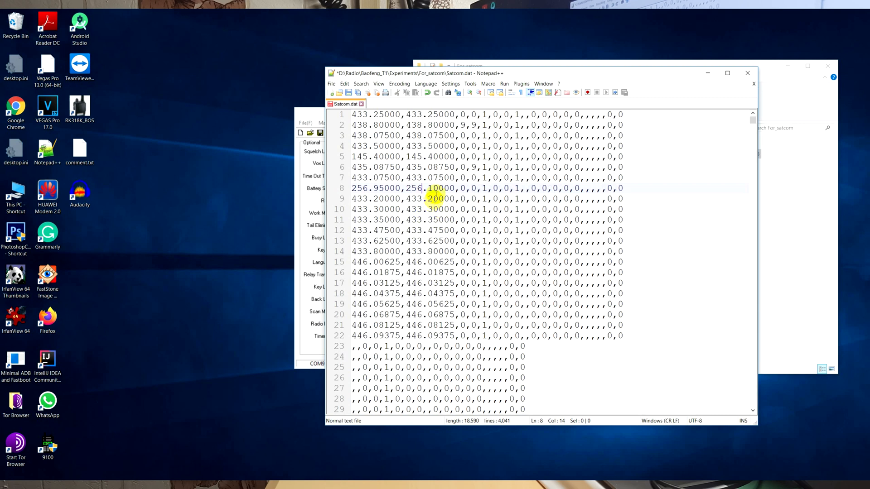
text(9)
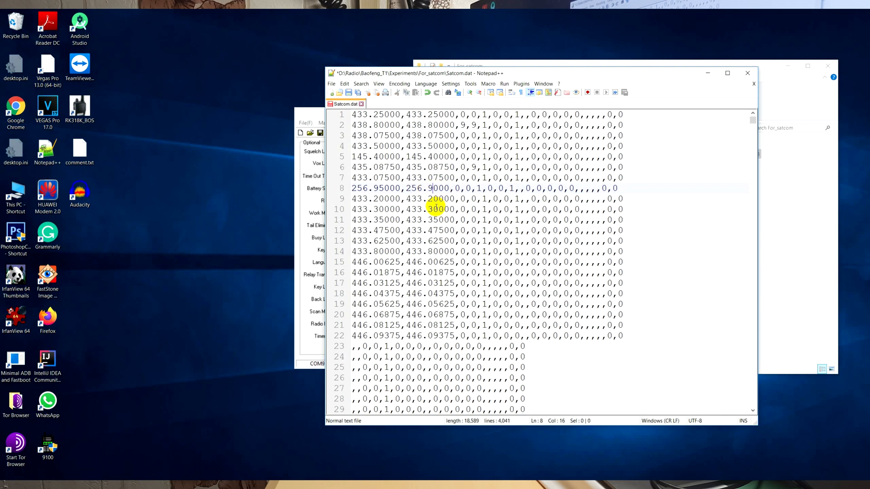
text(5)
scroll(435, 207, down, 20)
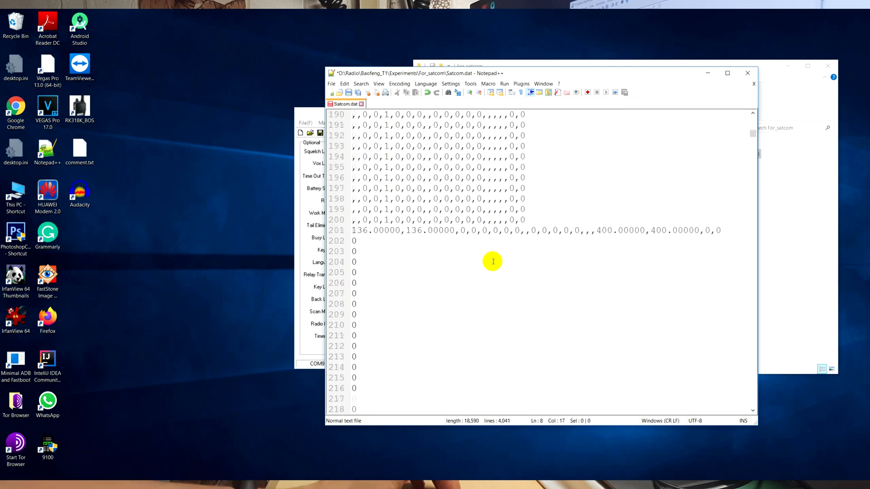
scroll(476, 259, up, 1)
scroll(458, 195, down, 4)
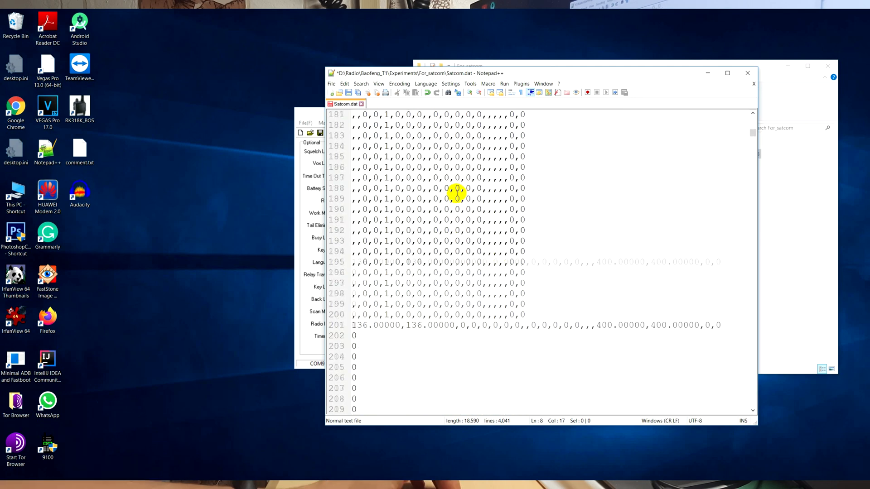
drag(597, 263, 602, 262)
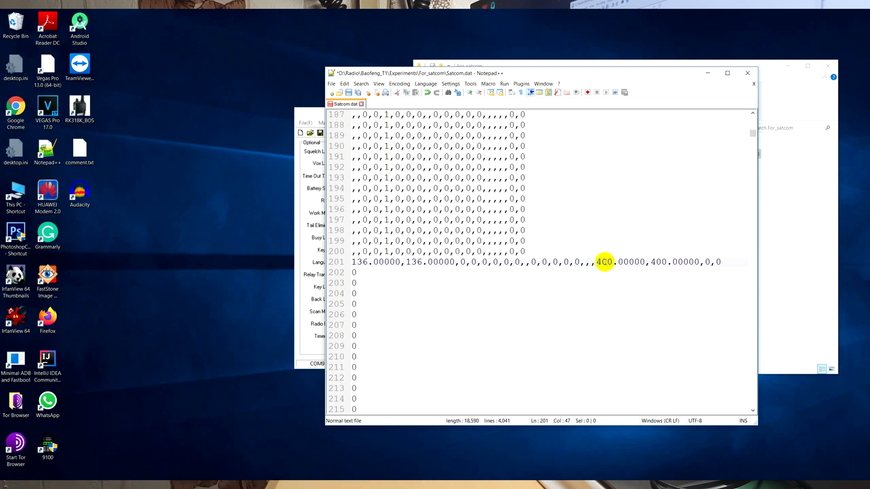
text(2)
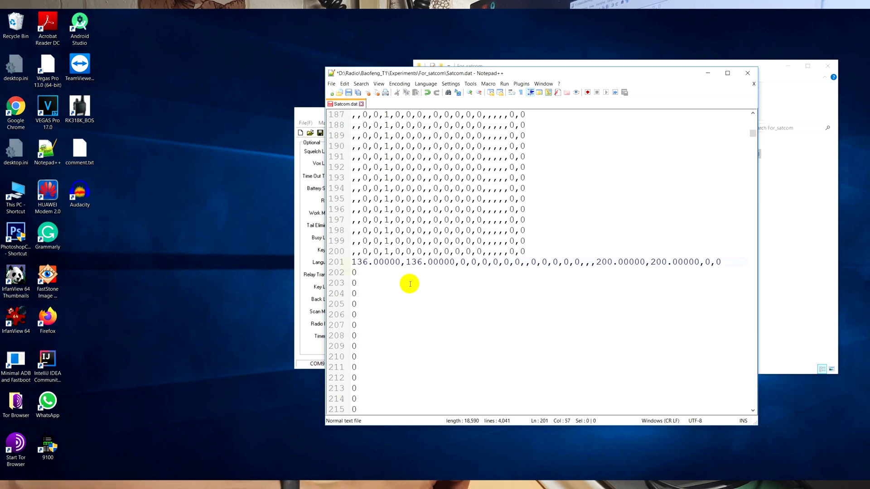
scroll(456, 256, down, 15)
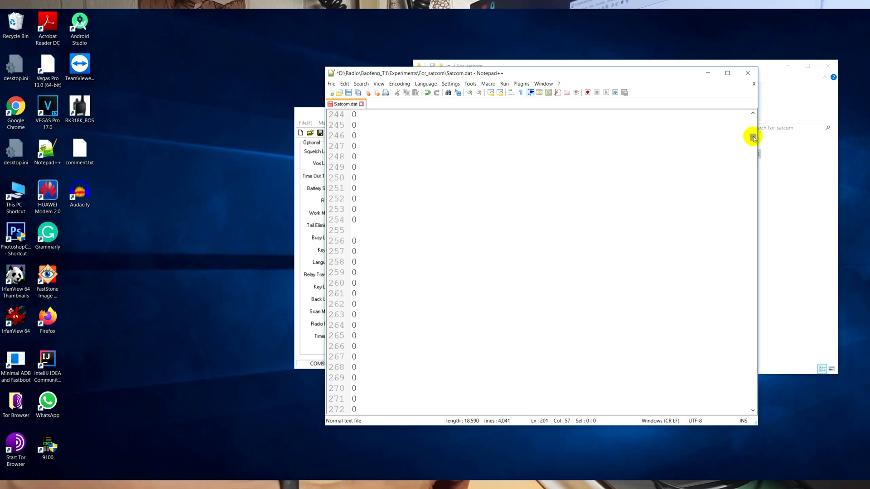
drag(754, 138, 754, 405)
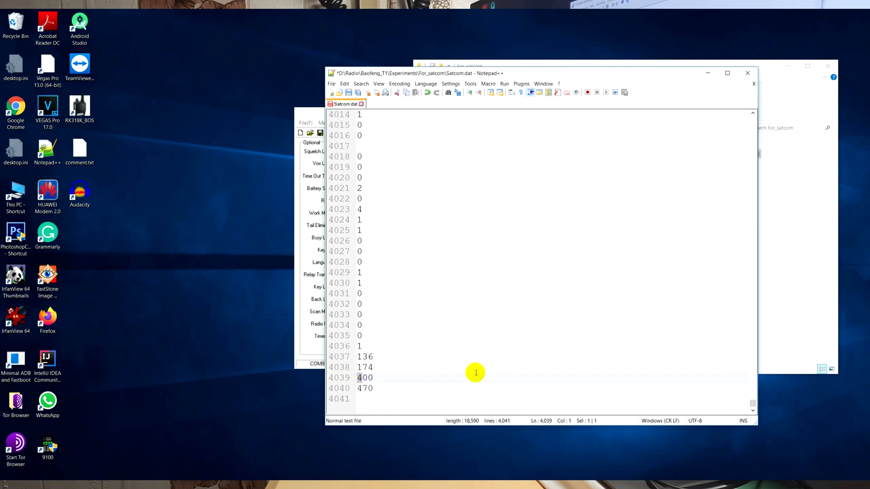
scroll(449, 360, up, 10)
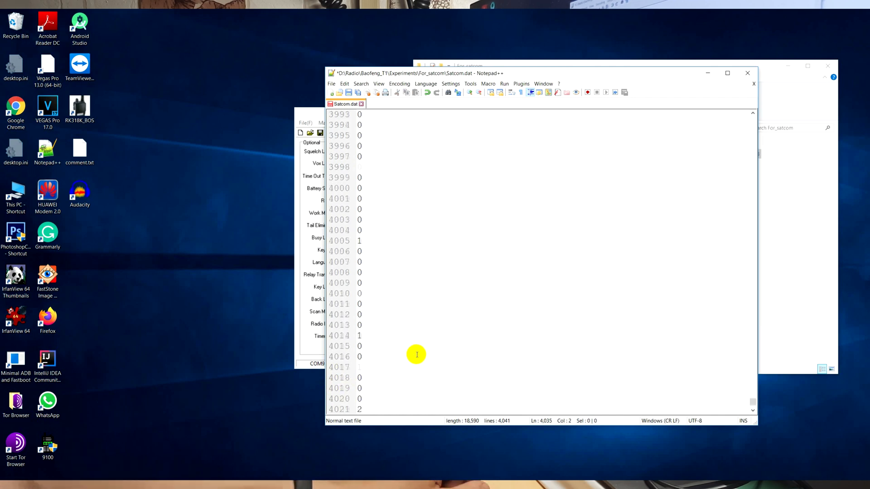
- Save Satcom.dat, then close Notepad++ and the Explorer window
click(348, 93)
click(361, 105)
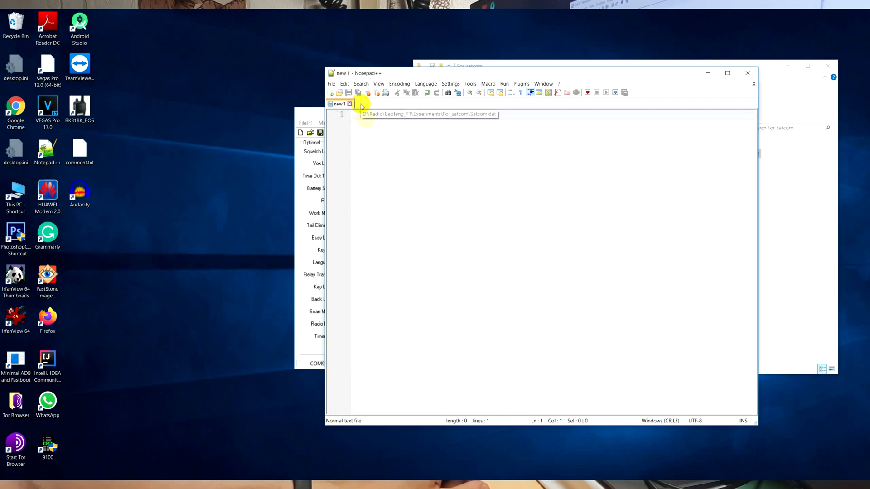
click(747, 73)
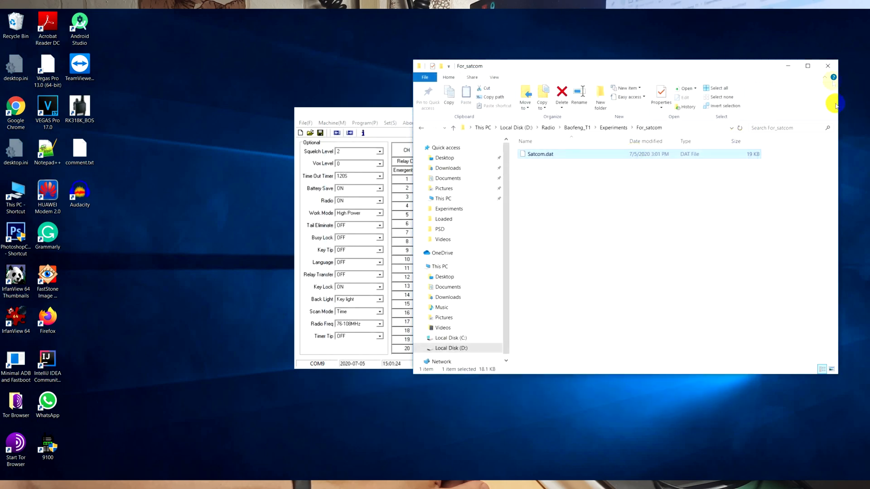
click(828, 66)
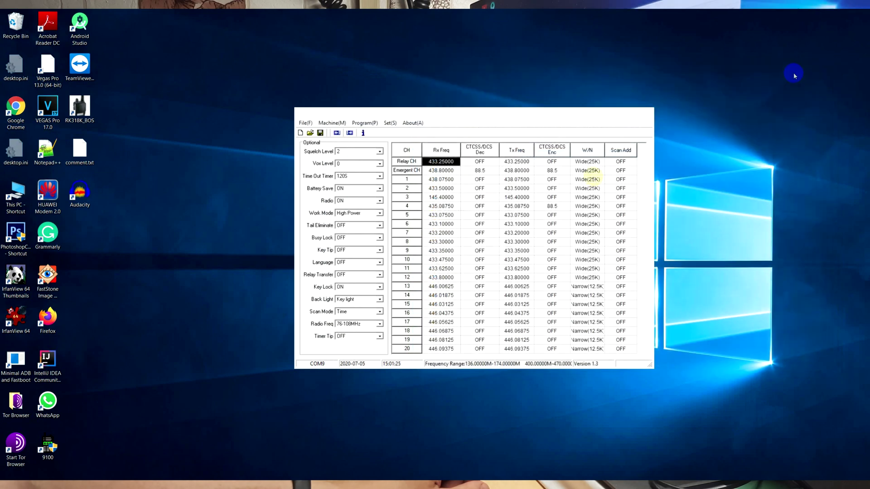
- Load Satcom.dat into the radio software's channel table
click(306, 123)
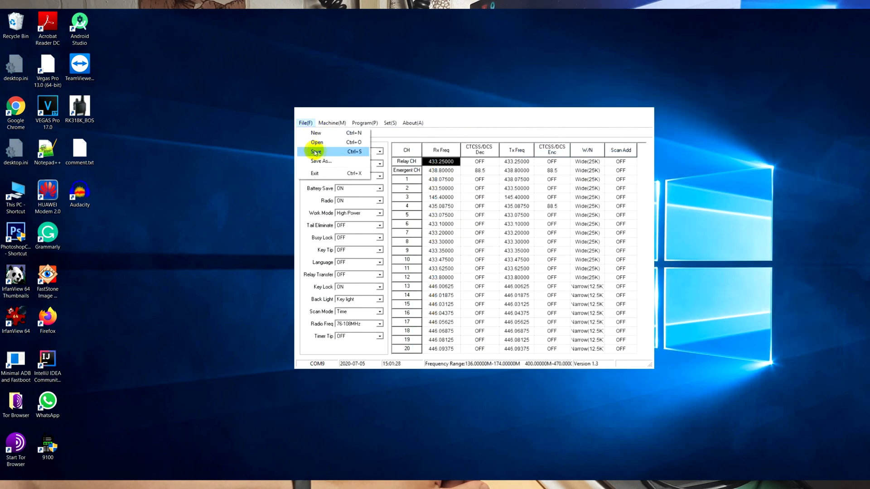
click(318, 143)
click(583, 249)
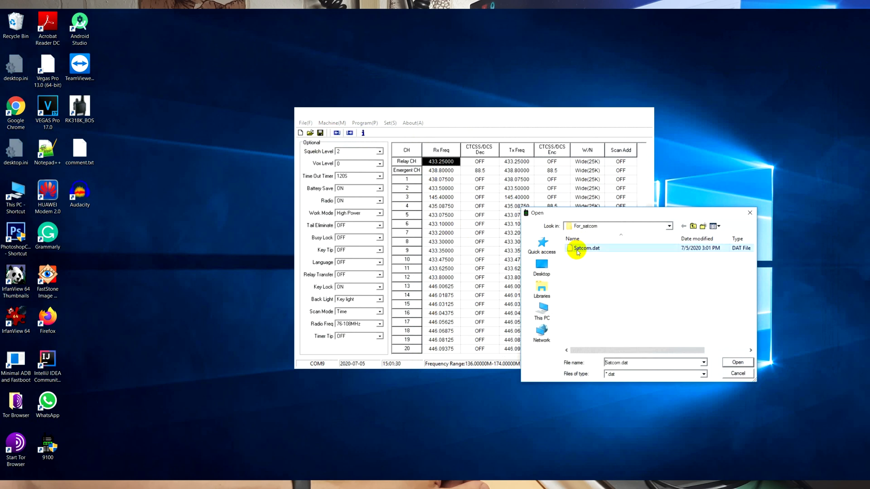
click(737, 363)
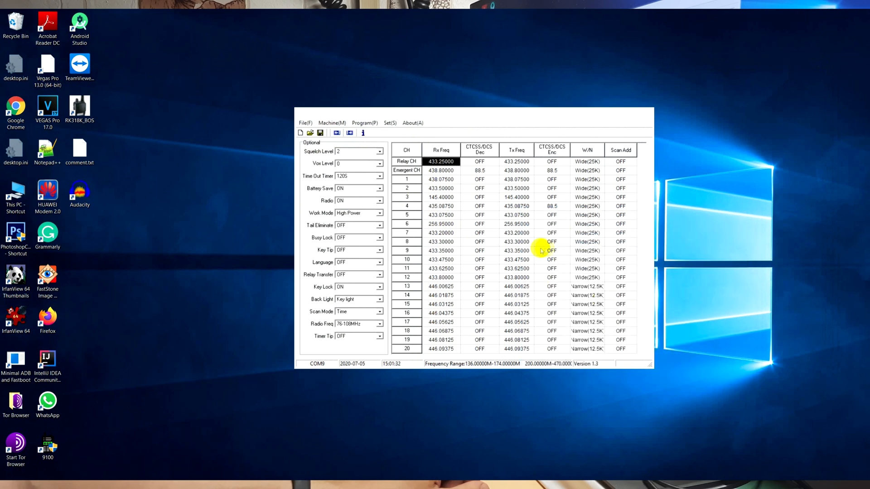